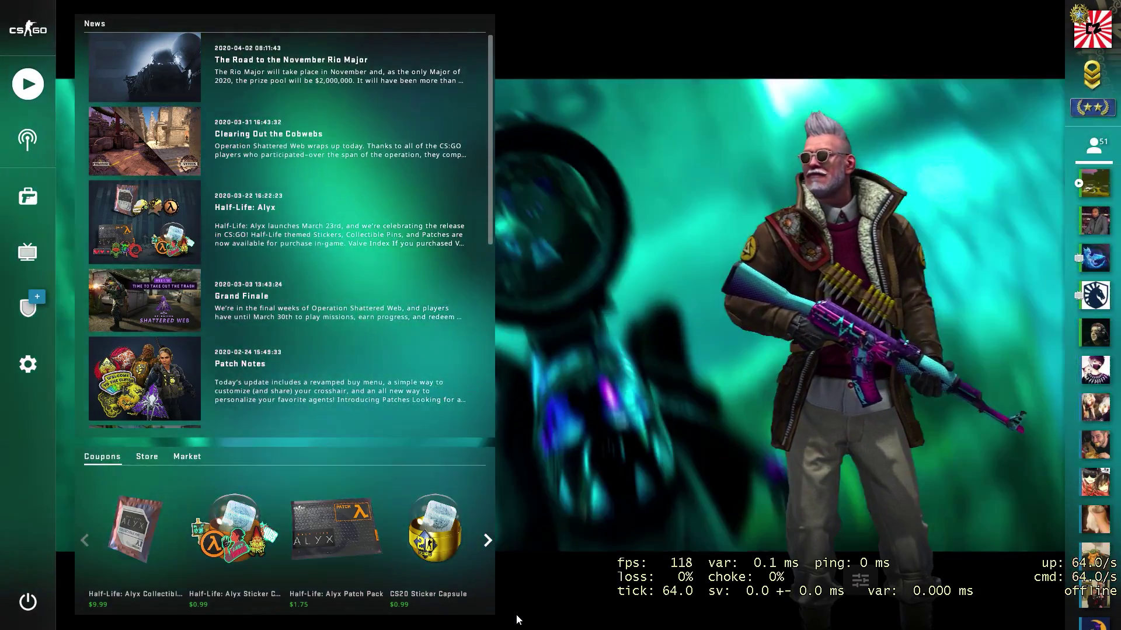
Switch from CS:GO to the desktop and open Device Manager through a 'device' search.
key("alt+Tab")
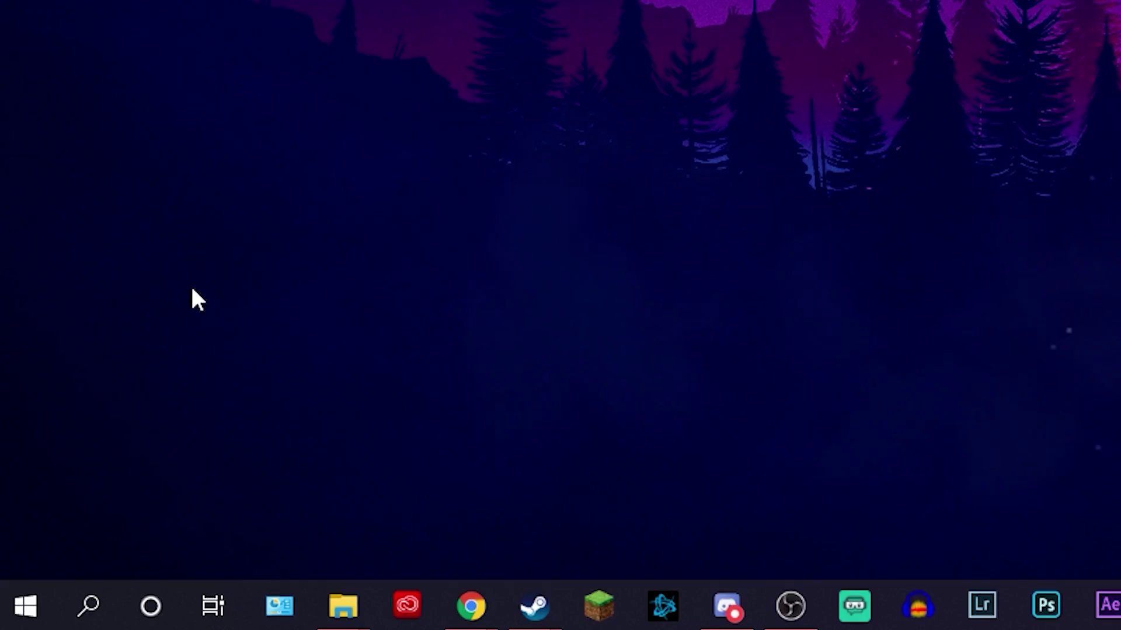
left_click(93, 607)
type("device")
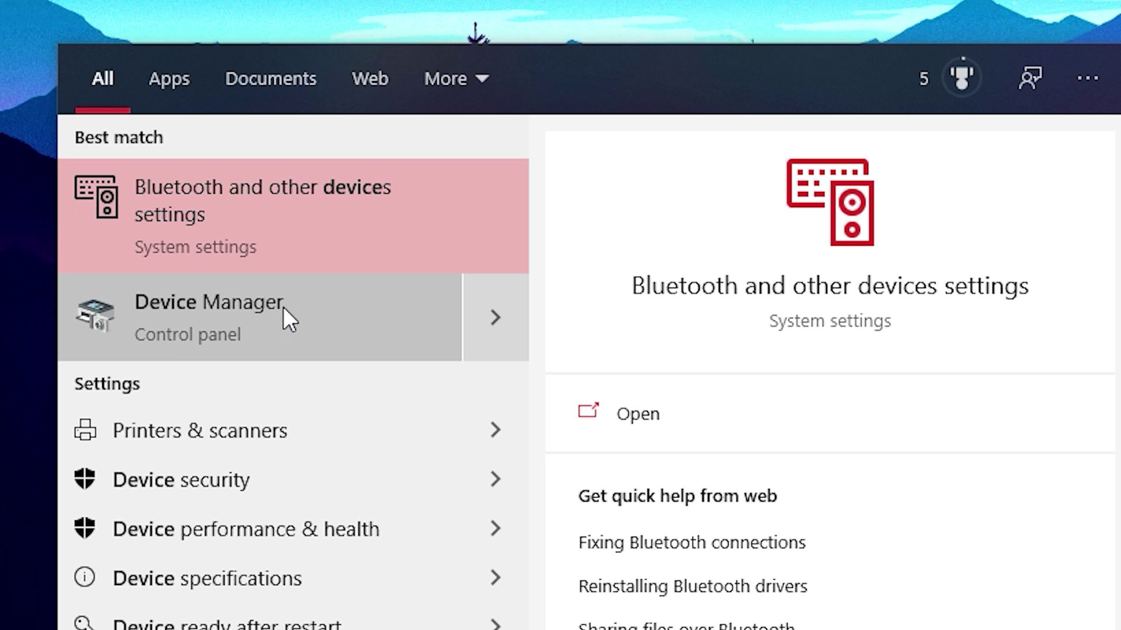
left_click(282, 306)
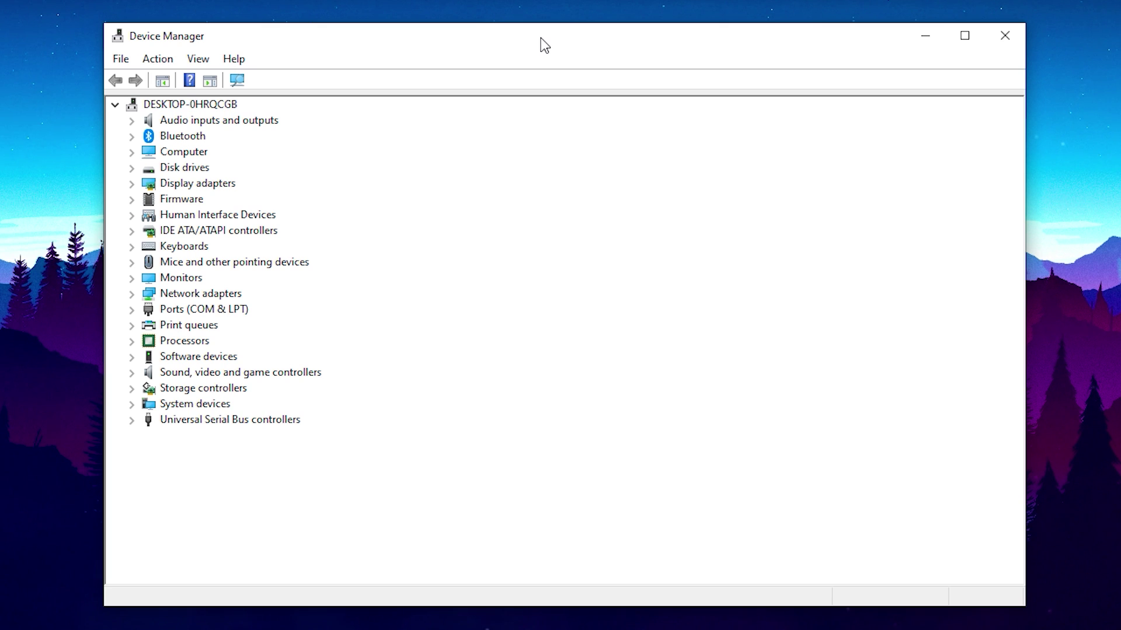
Expand the Audio inputs and outputs, Display adapters and Mice and other pointing devices categories.
key("Down")
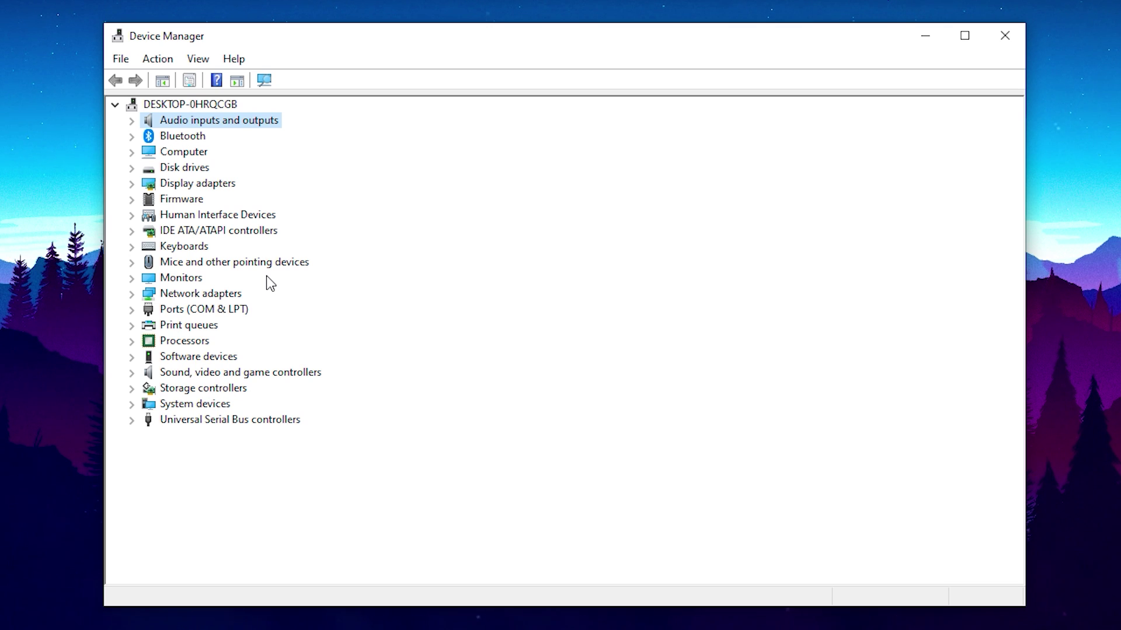
left_click(132, 121)
left_click(132, 309)
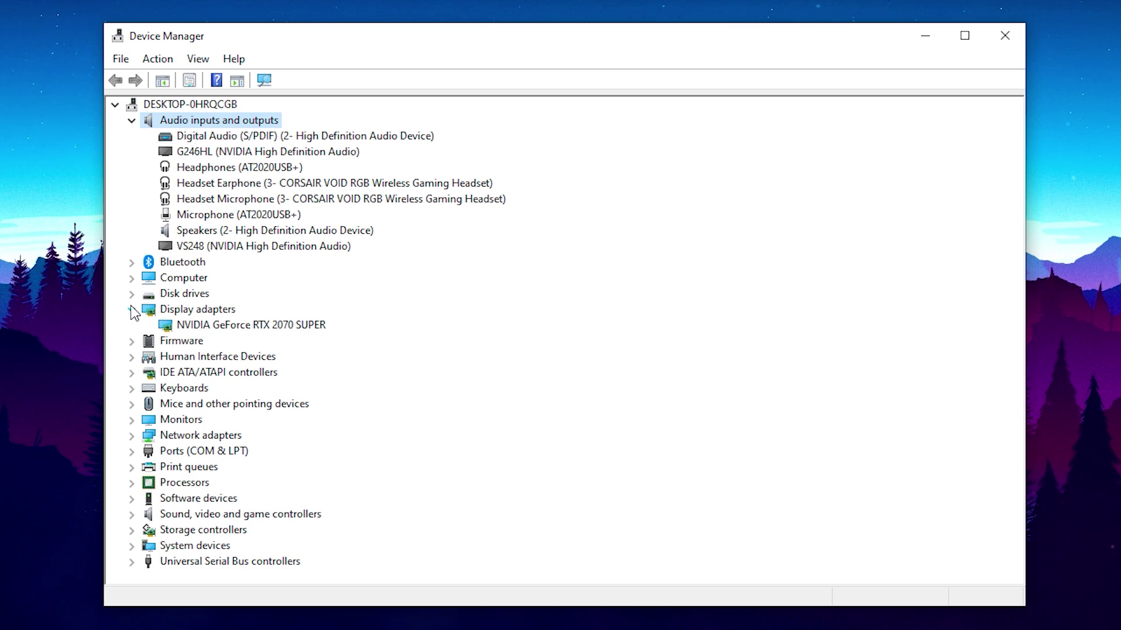
left_click(132, 402)
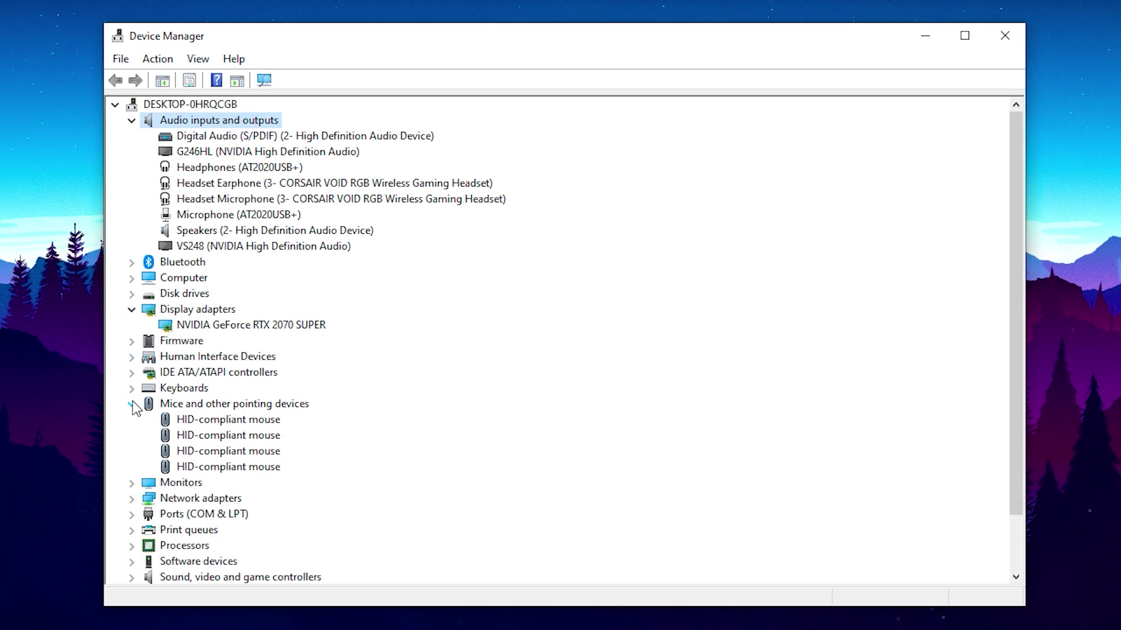
Expand Monitors and Universal Serial Bus controllers, then look through the listed devices.
scroll(133, 432, "down", 1)
left_click(132, 435)
scroll(134, 422, "down", 1)
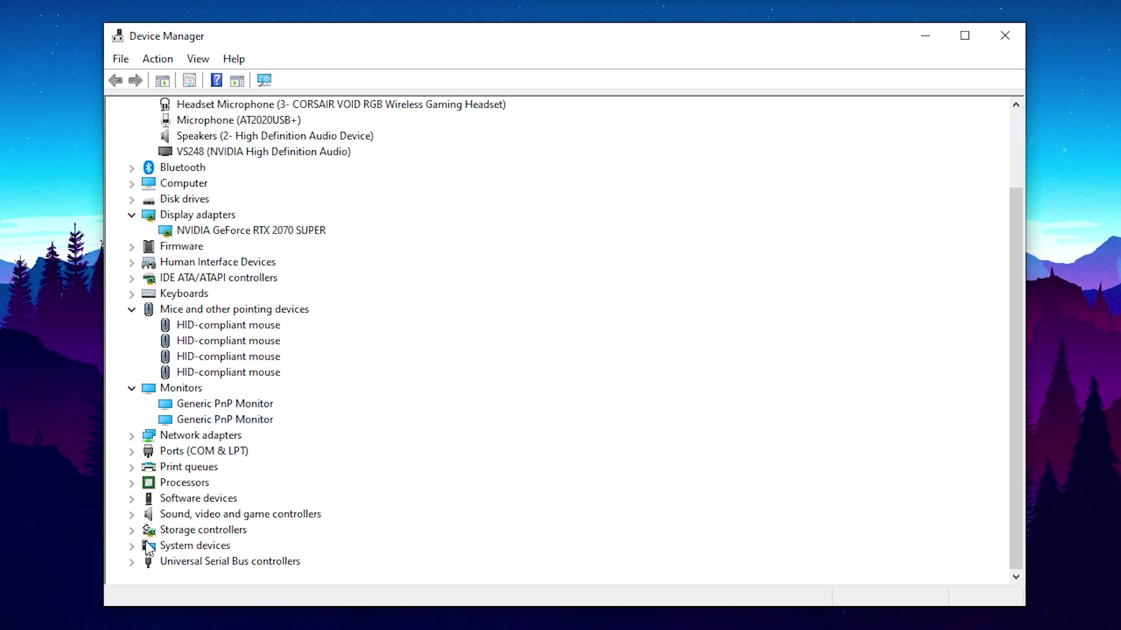
left_click(131, 562)
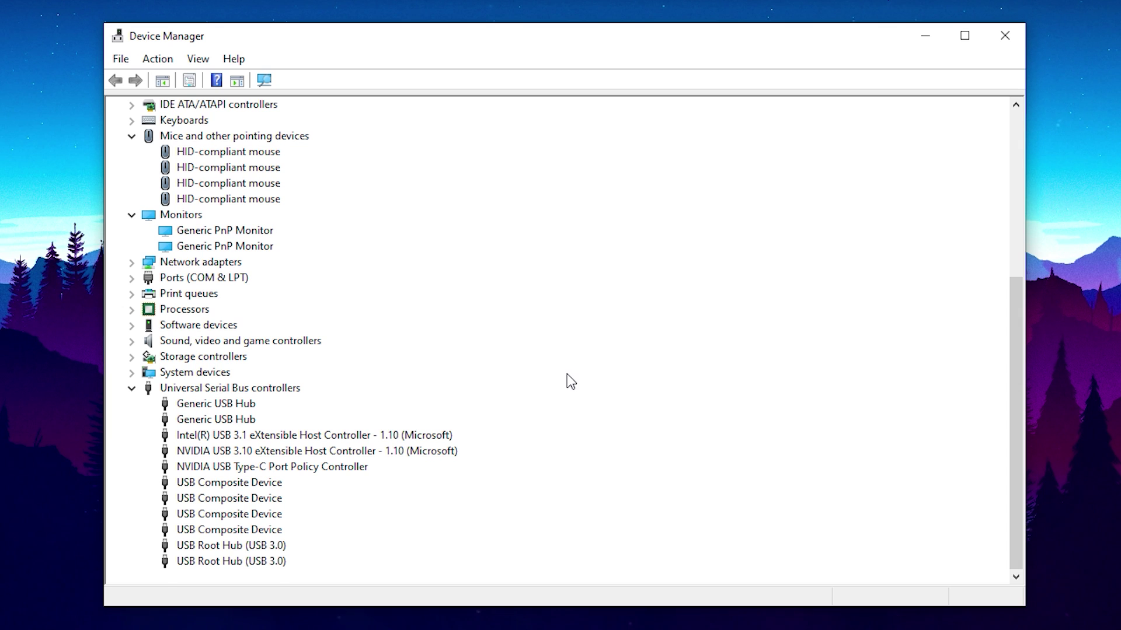
scroll(567, 378, "up", 3)
scroll(588, 351, "down", 3)
scroll(591, 353, "up", 5)
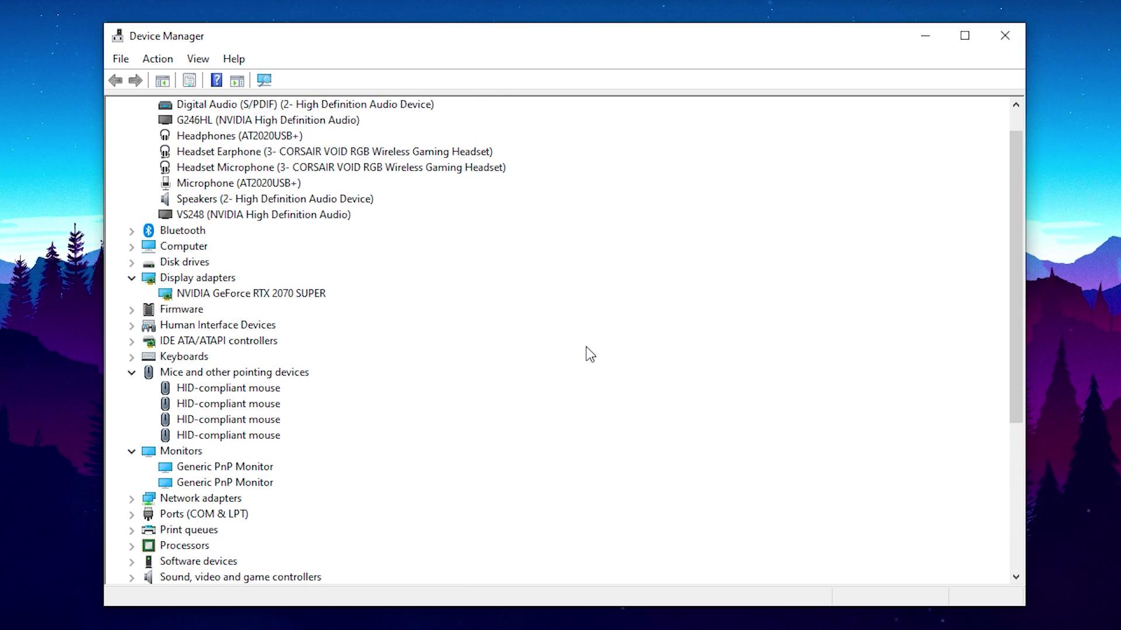
scroll(586, 350, "up", 1)
scroll(586, 350, "down", 6)
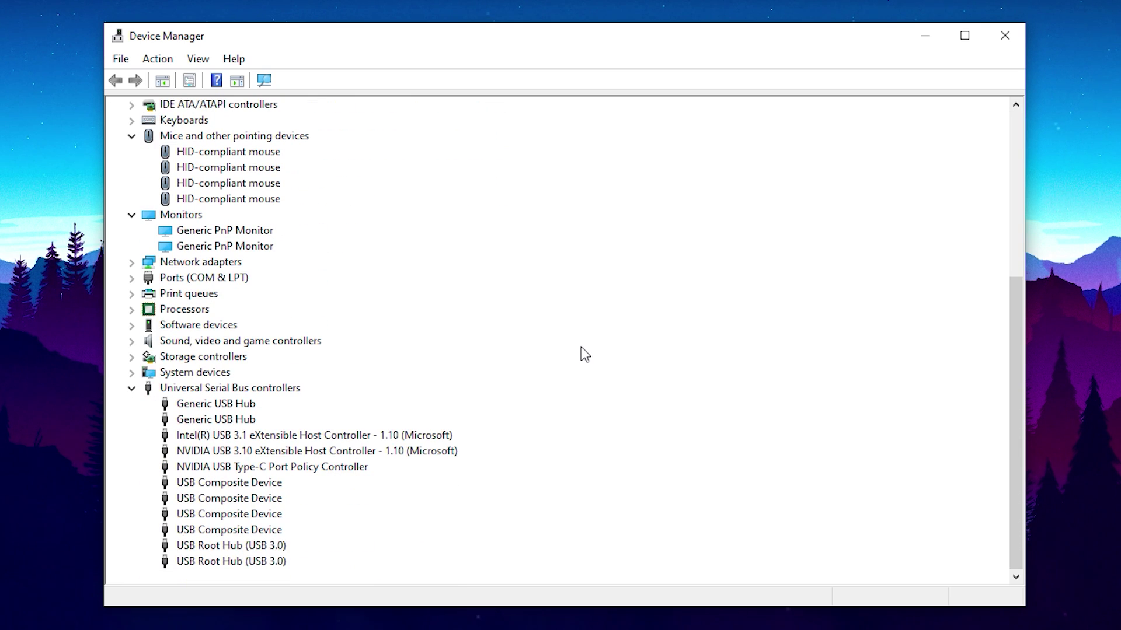
scroll(580, 346, "up", 6)
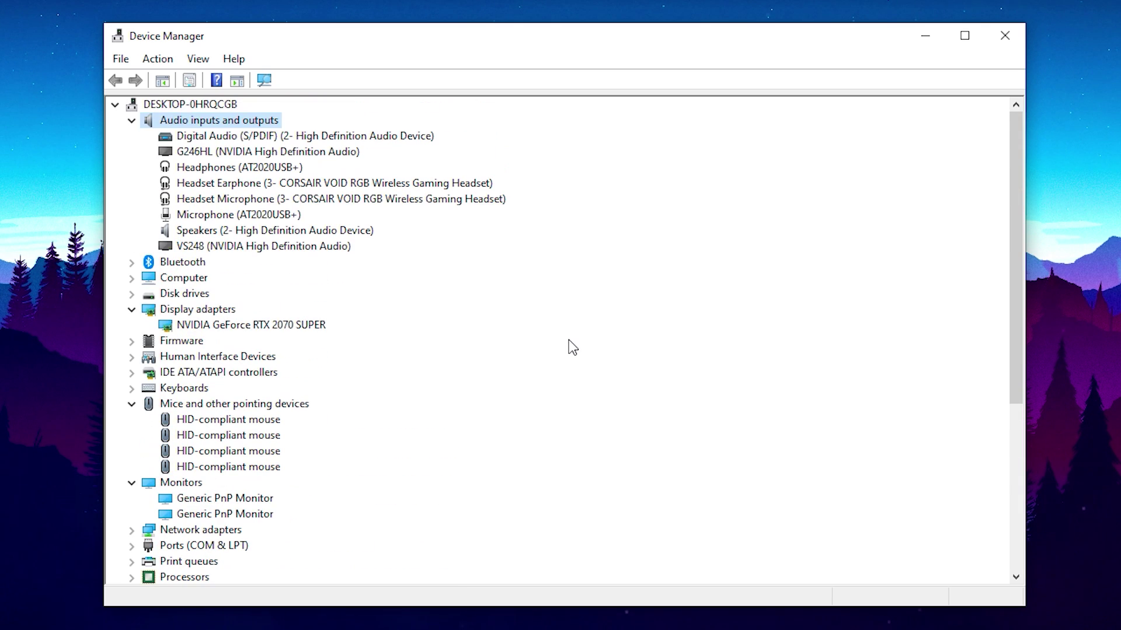
Run an automatic driver search for Digital Audio (S/PDIF), which reports the best driver is installed.
left_click(422, 137)
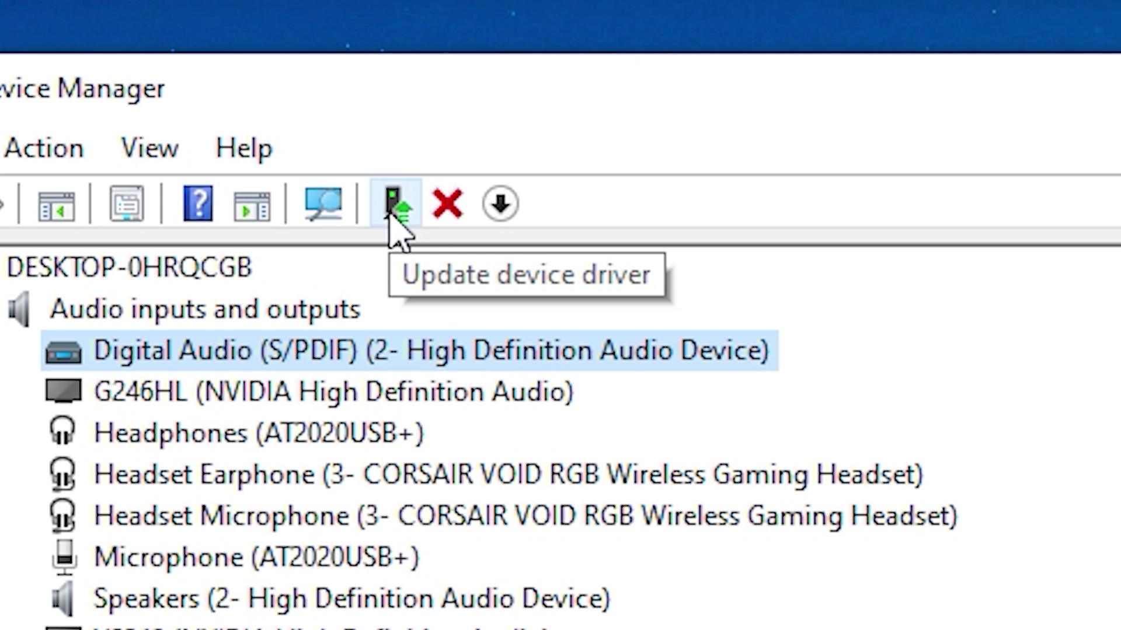
left_click(391, 208)
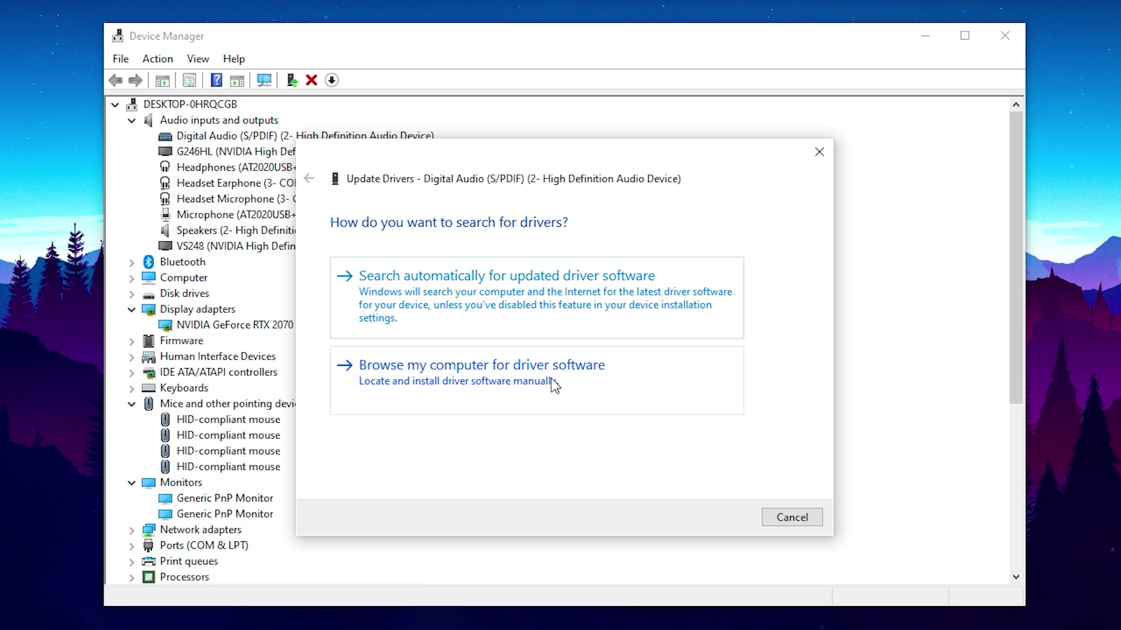
left_click(441, 299)
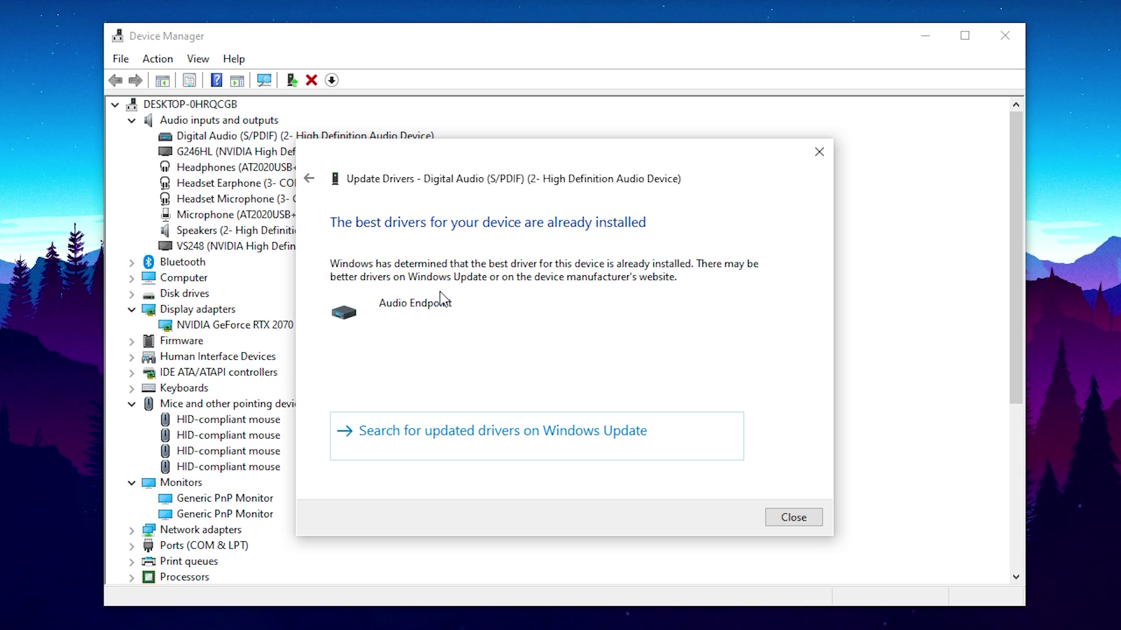
key("Escape")
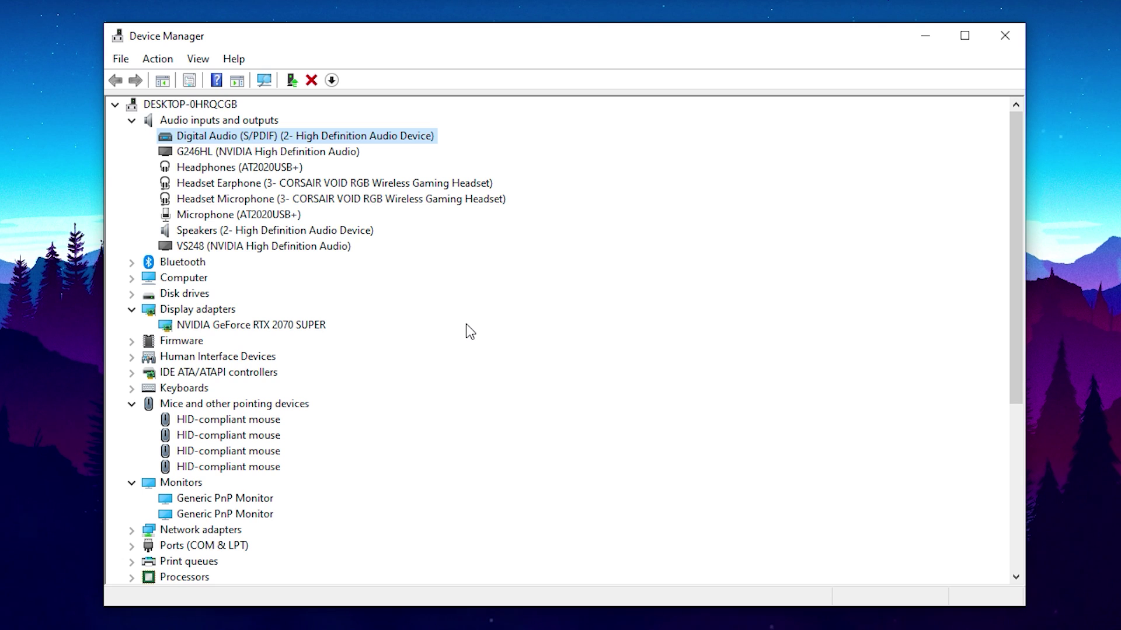
Scroll through the expanded device tree in Device Manager.
scroll(469, 331, "down", 6)
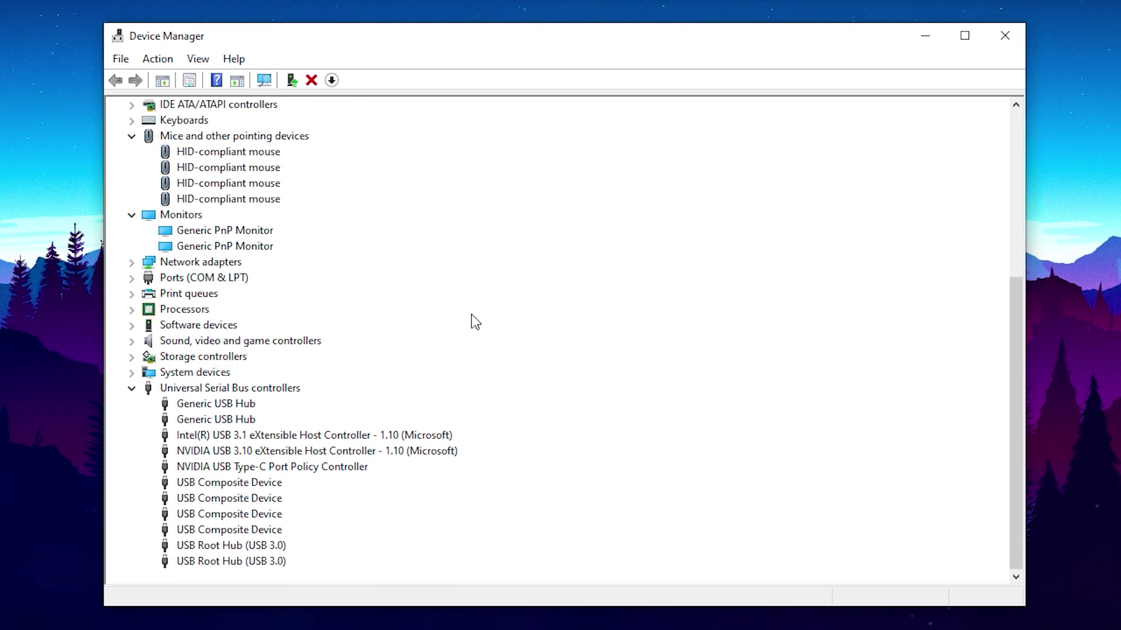
scroll(476, 322, "up", 5)
scroll(475, 322, "up", 1)
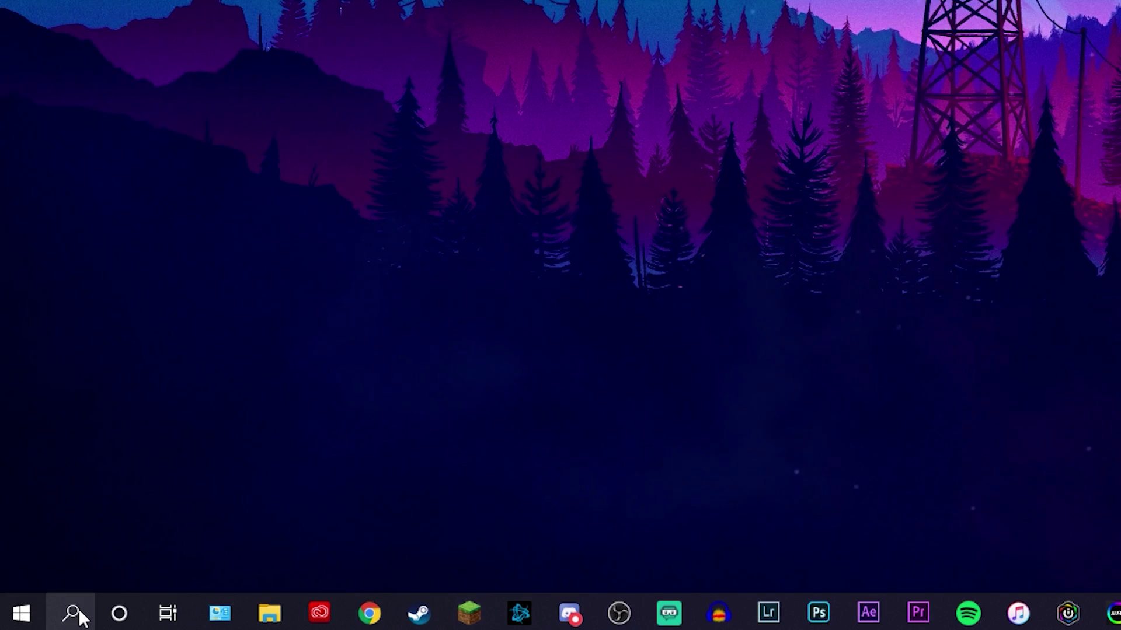
Launch GeForce Experience from a 'gefor' search and go to its Drivers page.
left_click(42, 618)
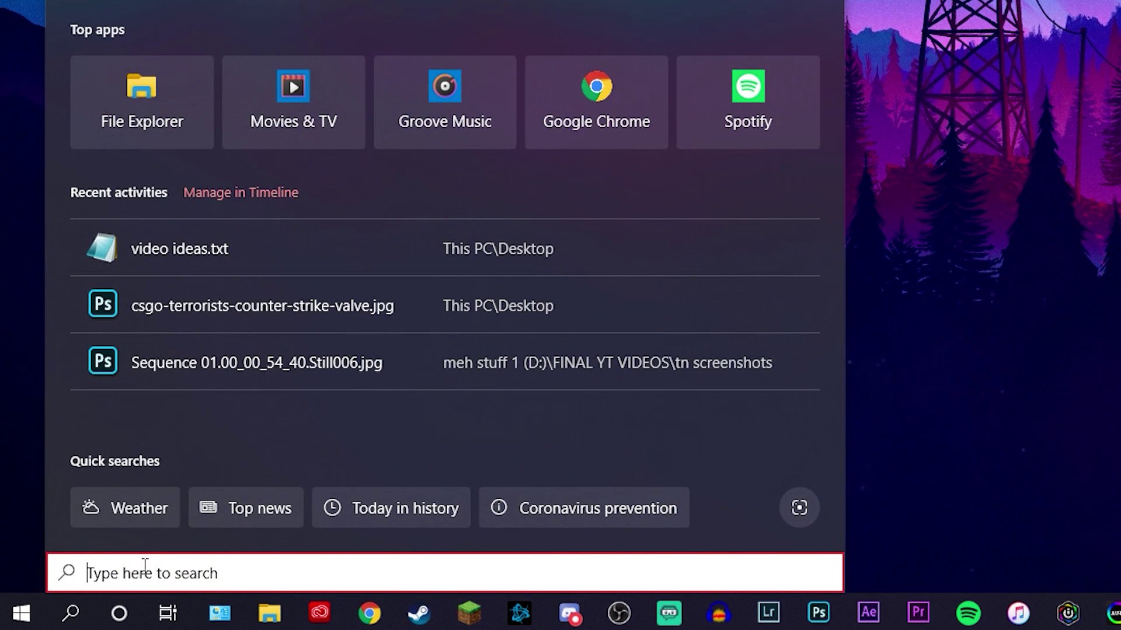
type("gefor")
key("Return")
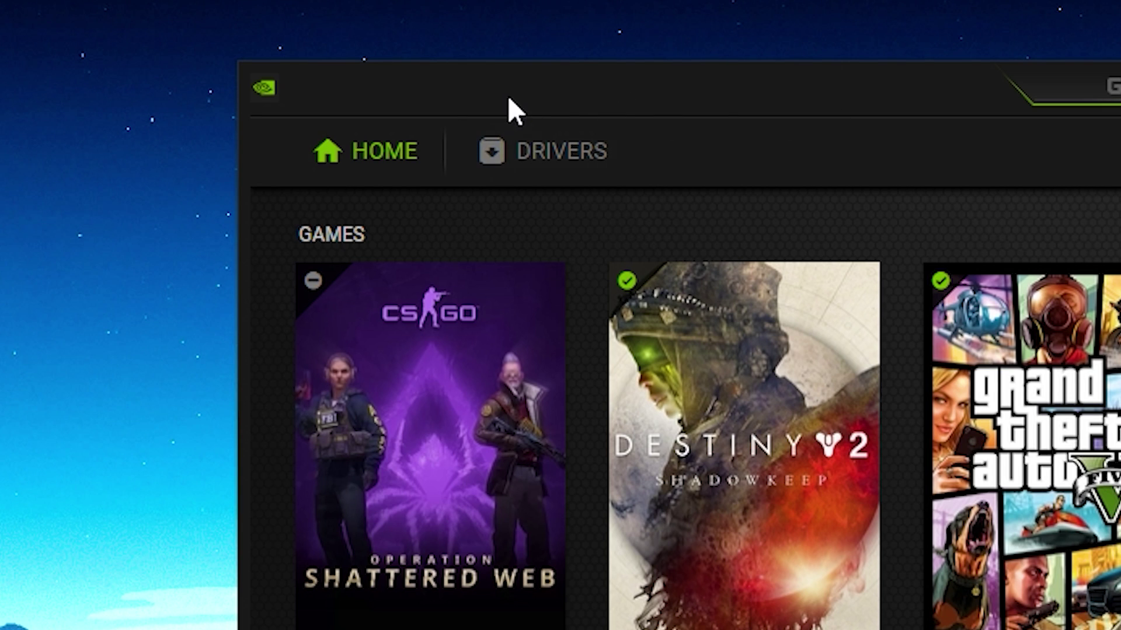
left_click(541, 166)
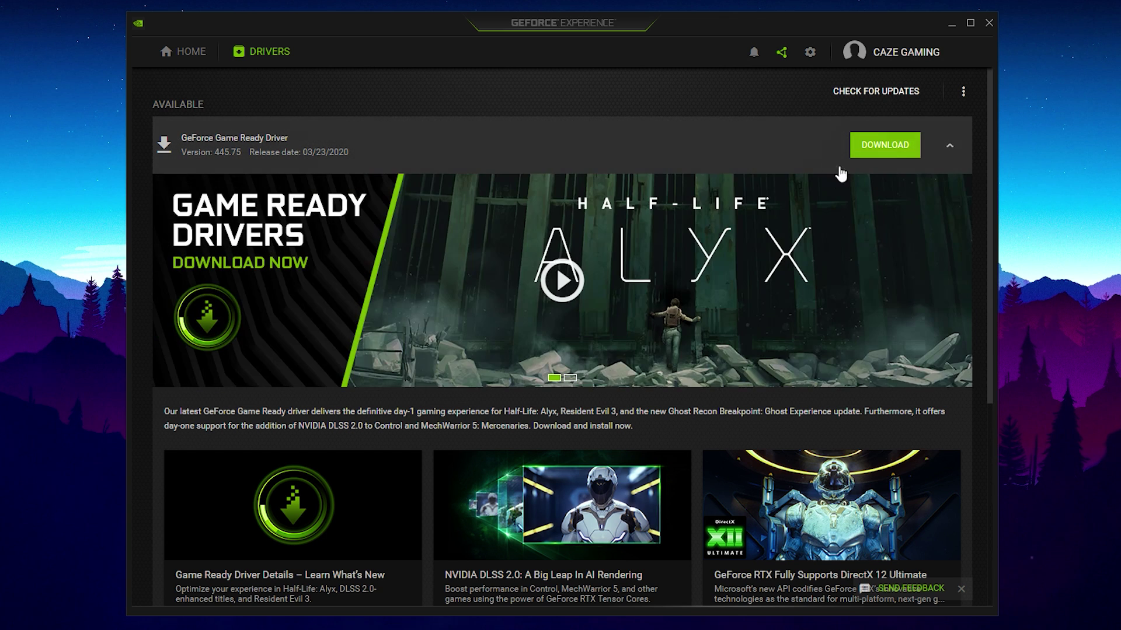
Download GeForce Game Ready Driver 445.75, then close GeForce Experience.
left_click(871, 159)
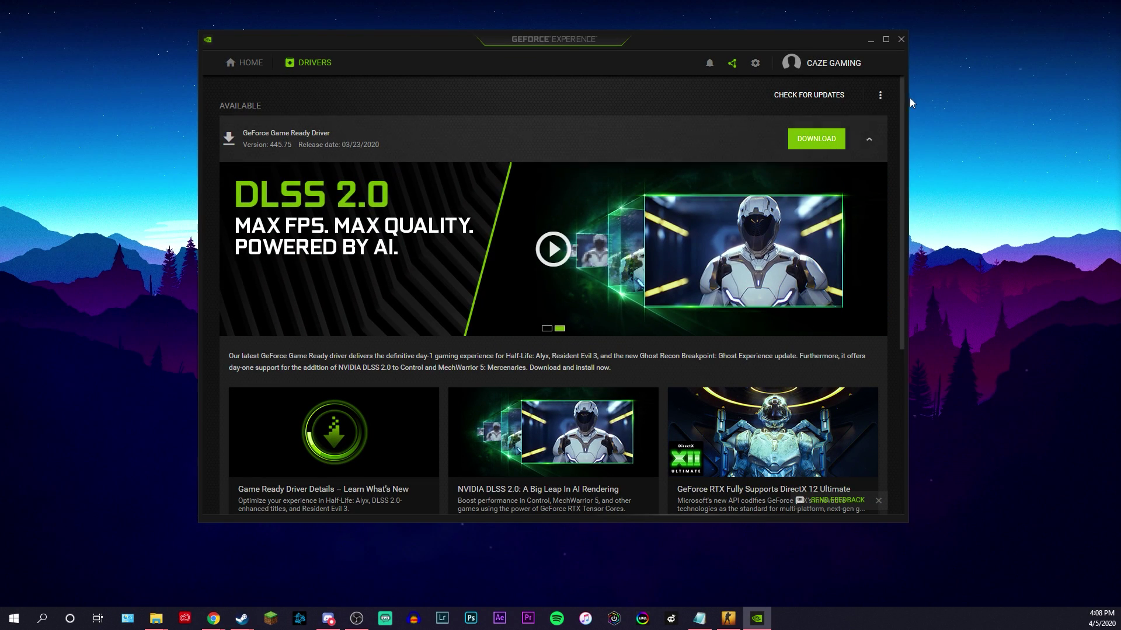
left_click(900, 40)
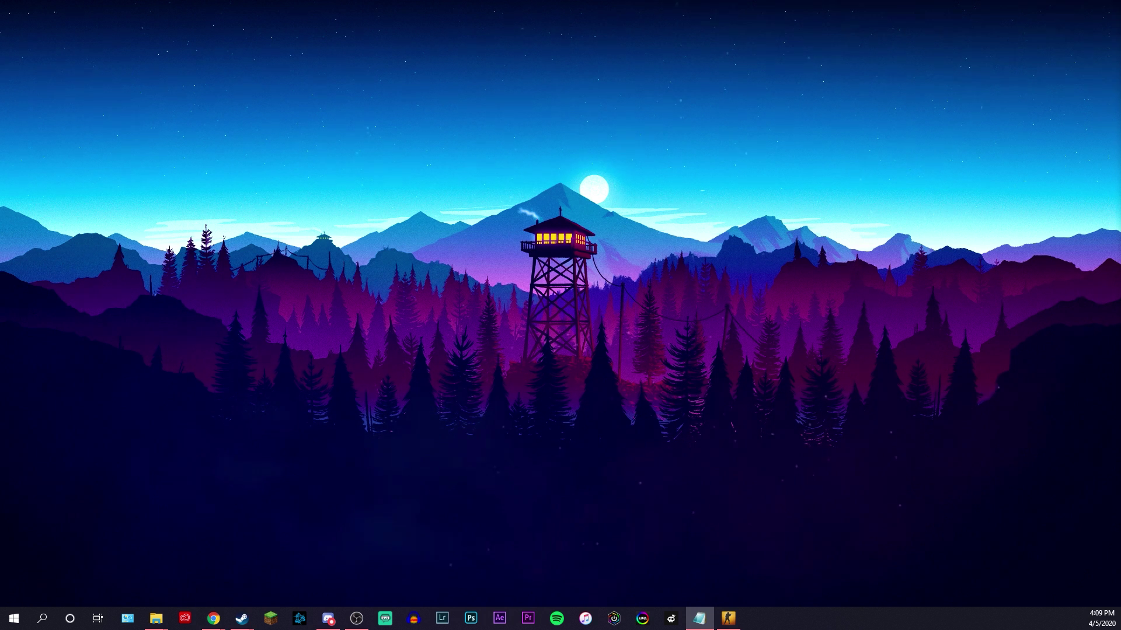
Open Task Manager with Ctrl+Shift+Esc and review its Processes list, where csgo uses about 15% CPU.
key("ctrl+shift+Escape")
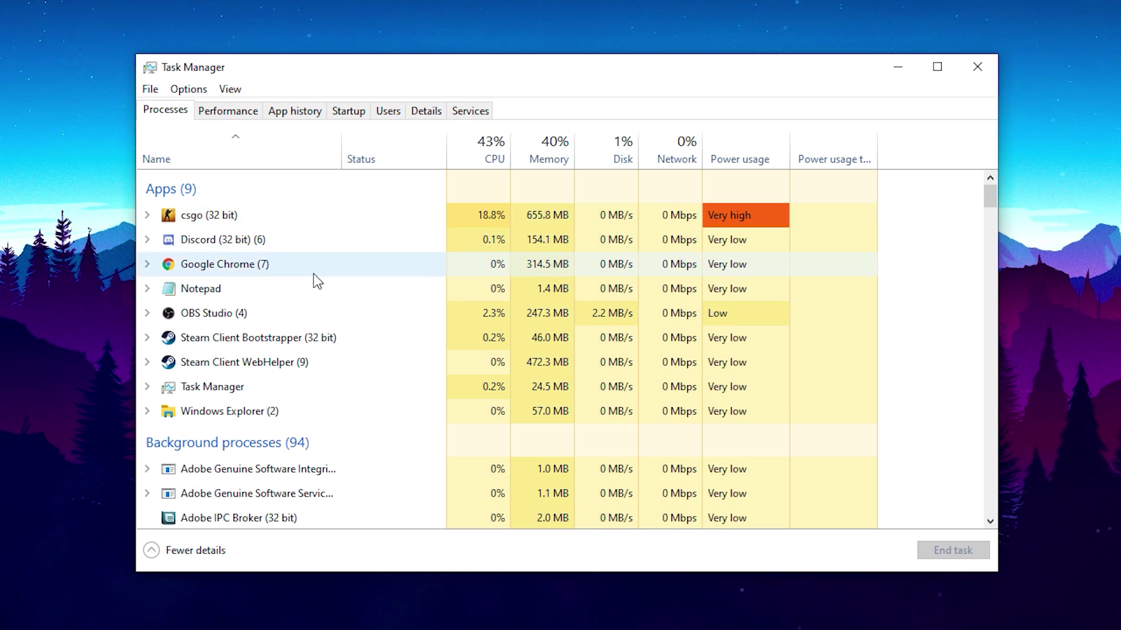
scroll(290, 202, "down", 3)
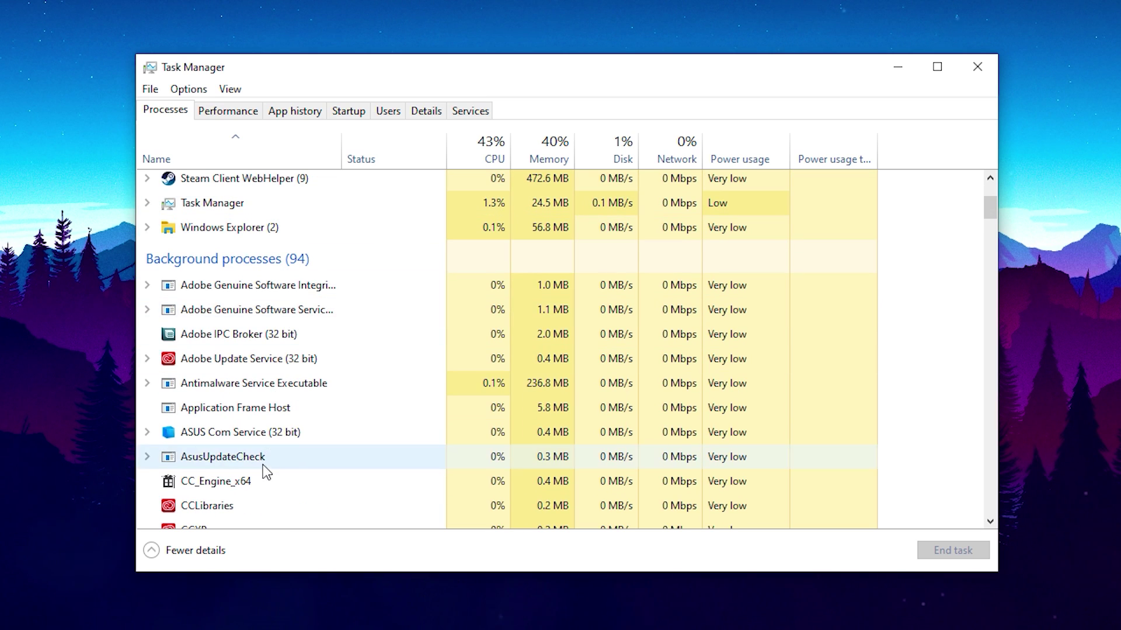
scroll(340, 465, "up", 3)
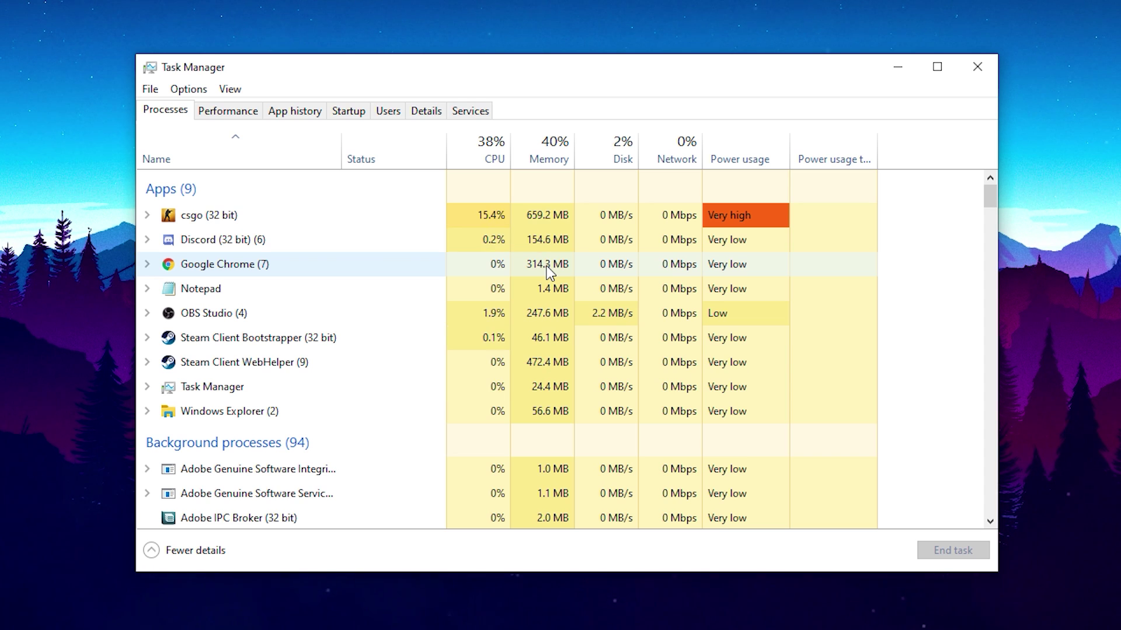
Scroll down through the background processes, including seven Google Chrome entries at 0% CPU.
scroll(546, 266, "down", 3)
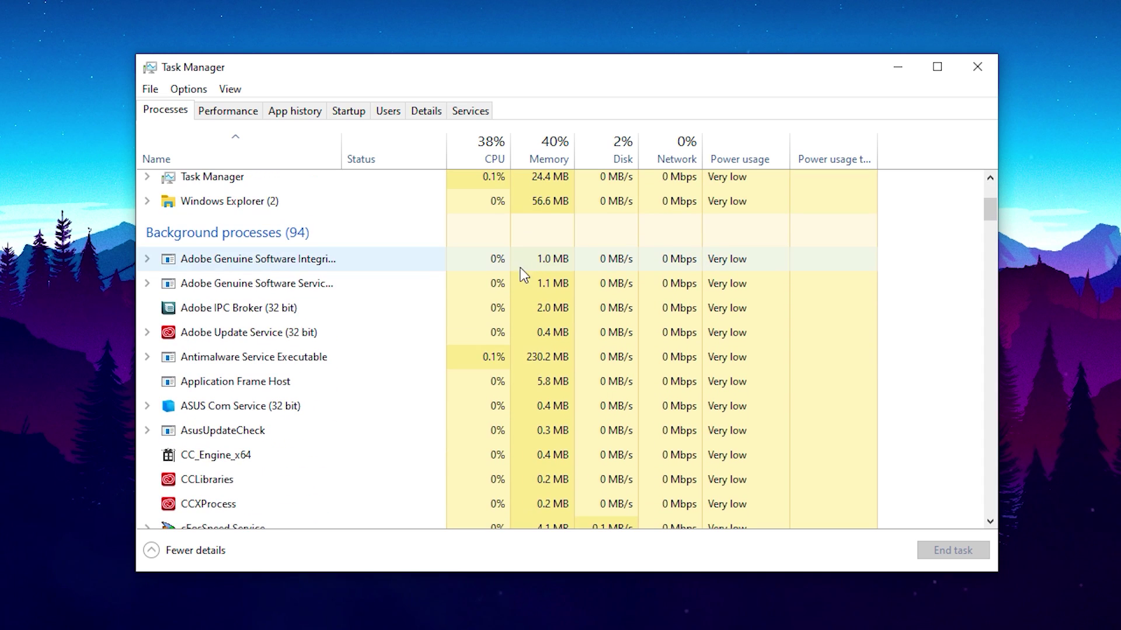
scroll(523, 264, "down", 5)
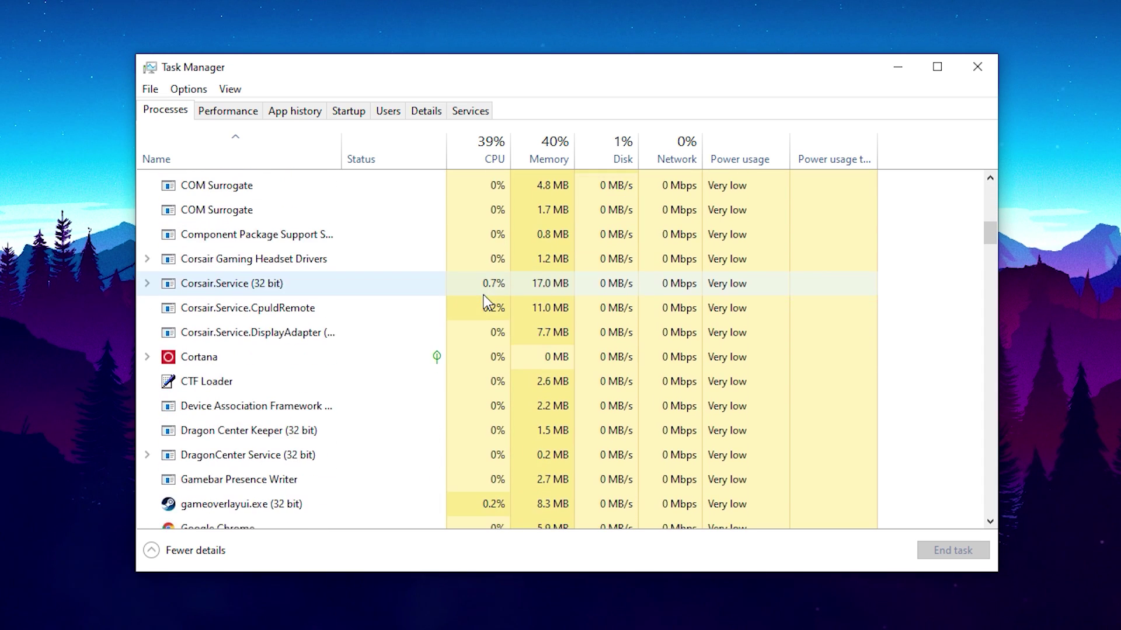
scroll(483, 296, "down", 4)
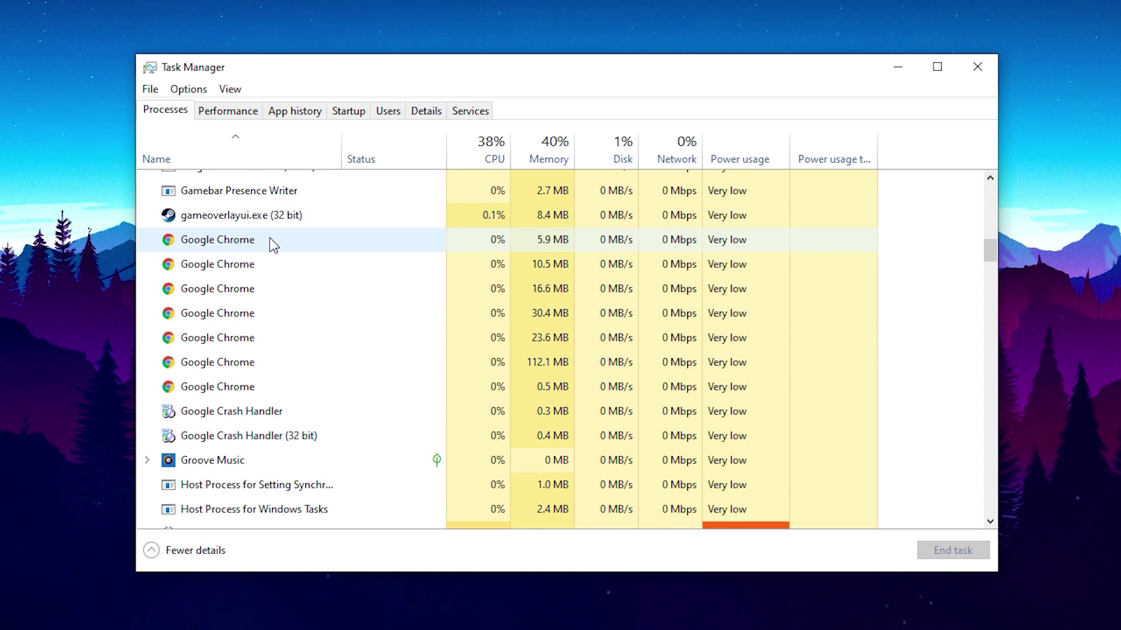